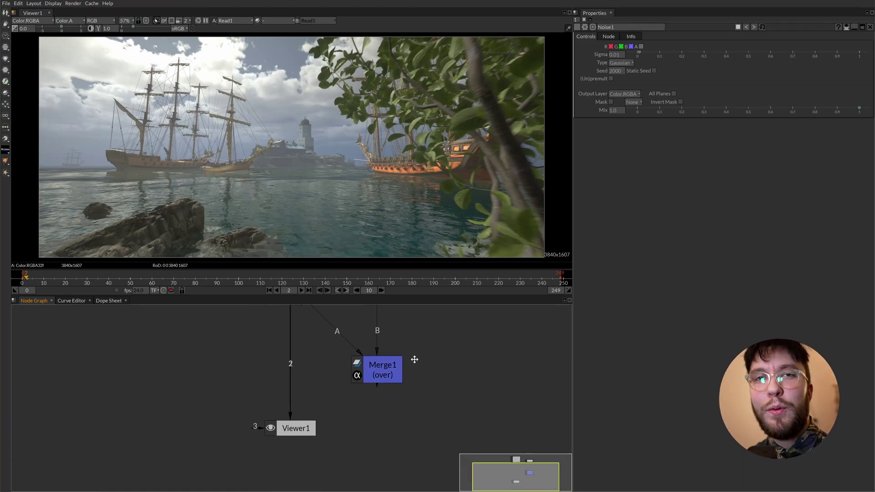
- Send Merge1 to viewer input 2, then select Noise1 and Read1 in turn
{"action": "left_click", "coordinate": [372, 425]}
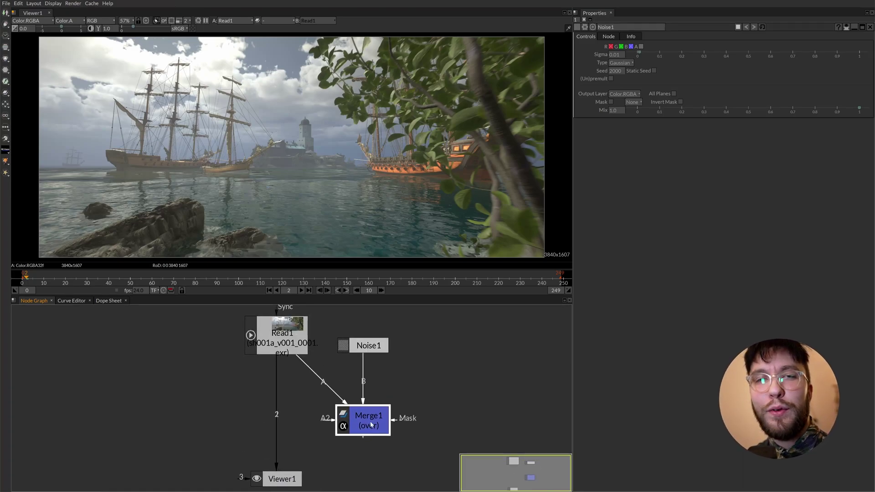
{"action": "key", "text": "2"}
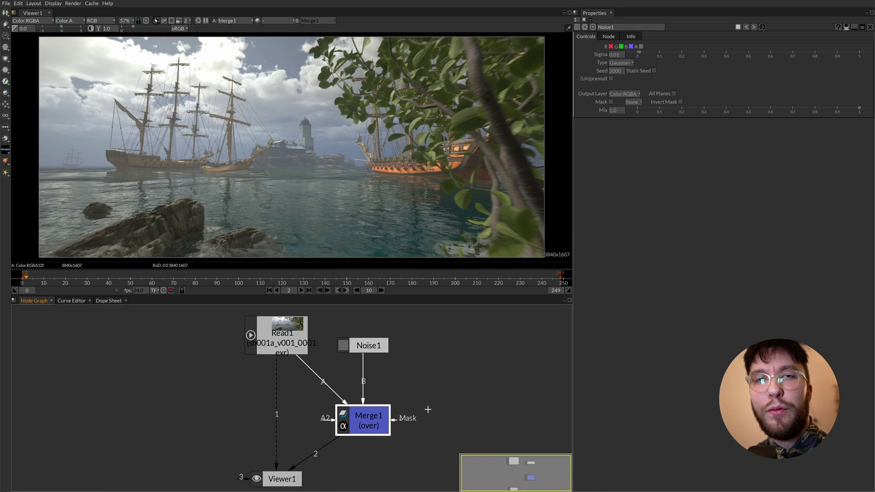
{"action": "left_click", "coordinate": [369, 345]}
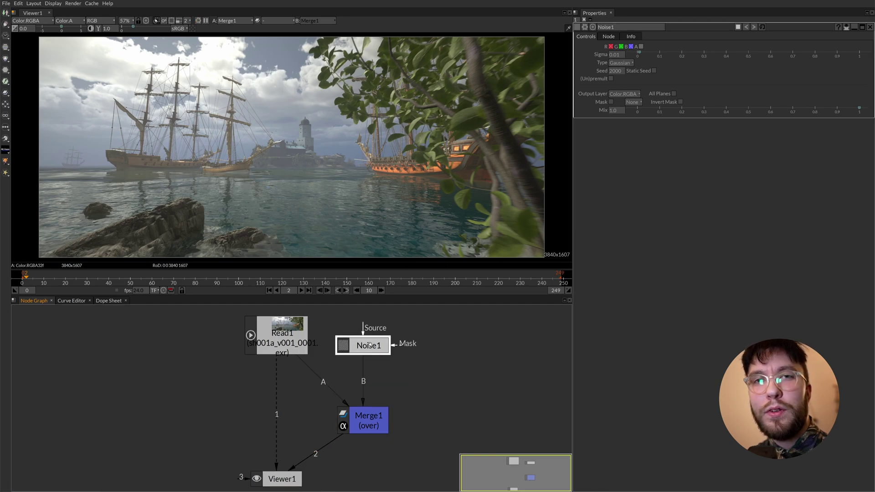
{"action": "left_click", "coordinate": [296, 345]}
{"action": "left_click", "coordinate": [378, 347]}
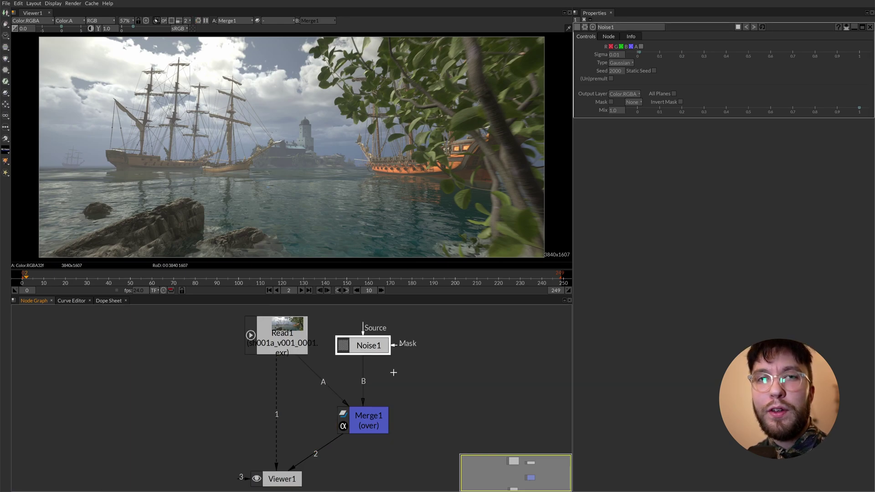
- Deselect all nodes and fit the whole node graph in view
{"action": "scroll", "coordinate": [411, 384], "scroll_direction": "down", "scroll_amount": 3}
{"action": "left_click", "coordinate": [410, 388]}
{"action": "key", "text": "f"}
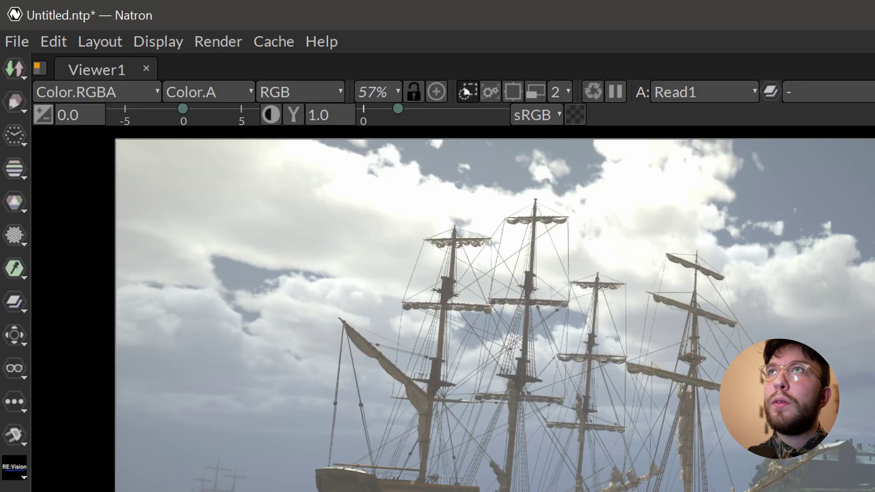
- Look over the Layout options and the GPU Rendering preferences, then close Preferences
{"action": "left_click", "coordinate": [12, 39]}
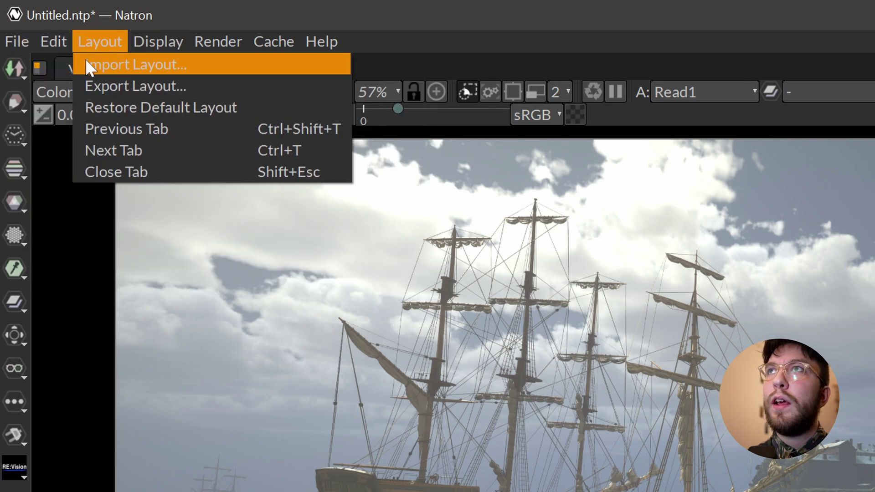
{"action": "left_click", "coordinate": [73, 66]}
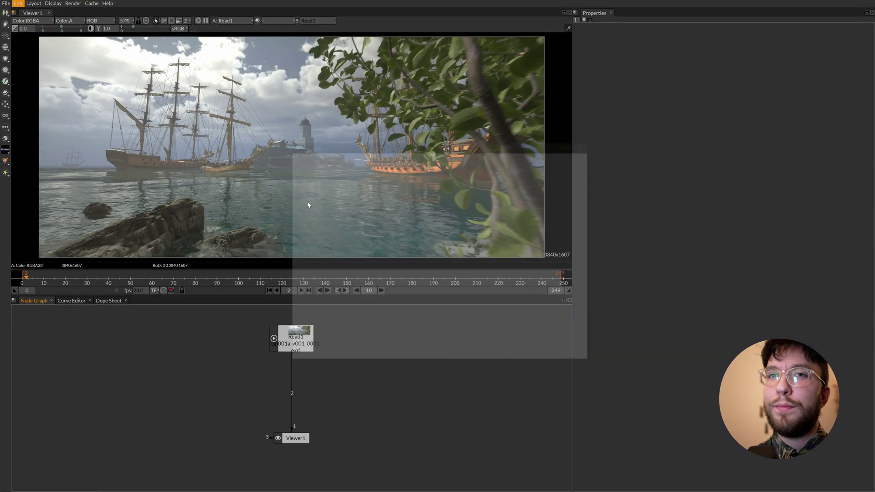
{"action": "left_click", "coordinate": [312, 178]}
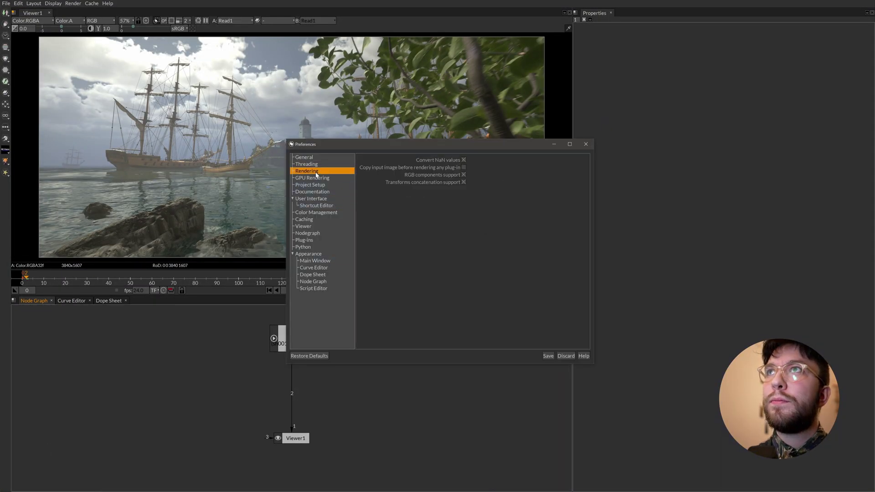
{"action": "left_click", "coordinate": [586, 144]}
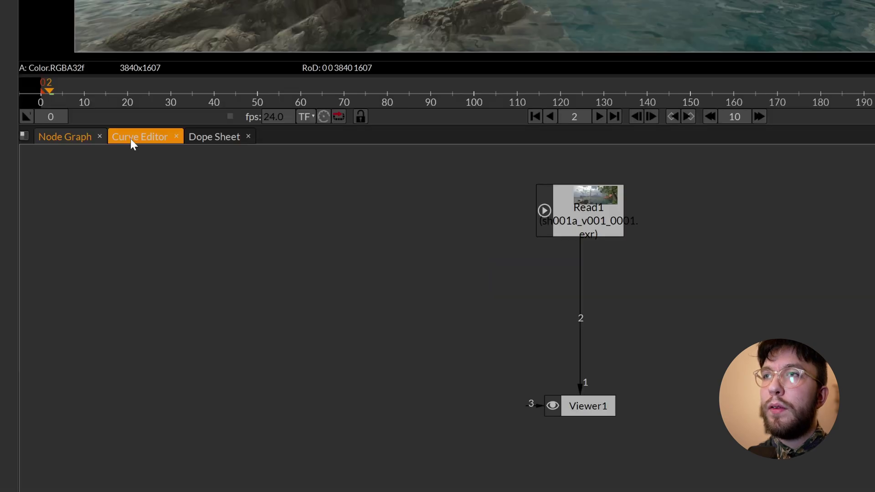
- Glance at the Curve Editor and Dope Sheet, then return to the Node Graph
{"action": "left_click", "coordinate": [131, 139]}
{"action": "left_click", "coordinate": [203, 138]}
{"action": "left_click", "coordinate": [73, 136]}
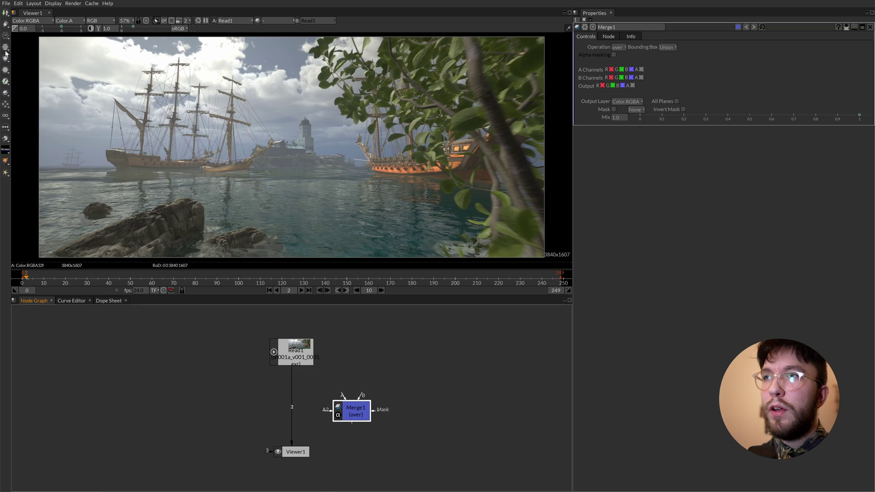
- Add a Noise node via the Tab search and place it right of Merge1
{"action": "key", "text": "Tab"}
{"action": "type", "text": "noise"}
{"action": "key", "text": "Return"}
{"action": "left_click_drag", "start_coordinate": [351, 431], "coordinate": [369, 363]}
- Select Merge1 and pan the graph to show Read1 and Noise1
{"action": "left_click", "coordinate": [352, 420]}
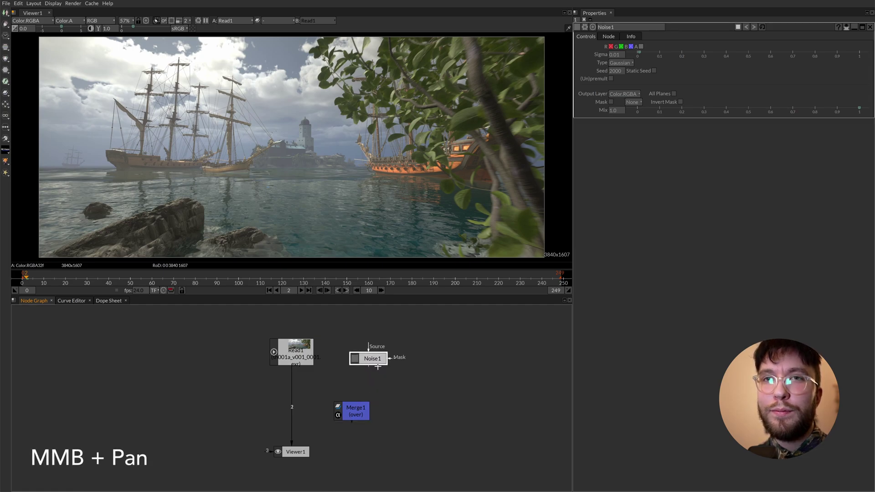
{"action": "scroll", "coordinate": [391, 406], "scroll_direction": "up", "scroll_amount": 5}
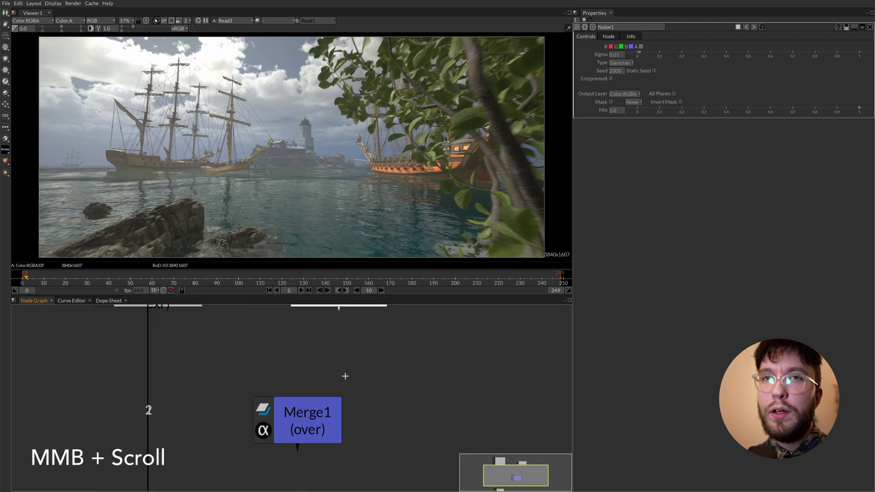
{"action": "scroll", "coordinate": [345, 376], "scroll_direction": "down", "scroll_amount": 5}
{"action": "scroll", "coordinate": [341, 371], "scroll_direction": "up", "scroll_amount": 5}
{"action": "left_click_drag", "start_coordinate": [338, 371], "coordinate": [395, 393]}
- Deselect Noise1 and fit all nodes in the graph view
{"action": "scroll", "coordinate": [396, 395], "scroll_direction": "down", "scroll_amount": 1}
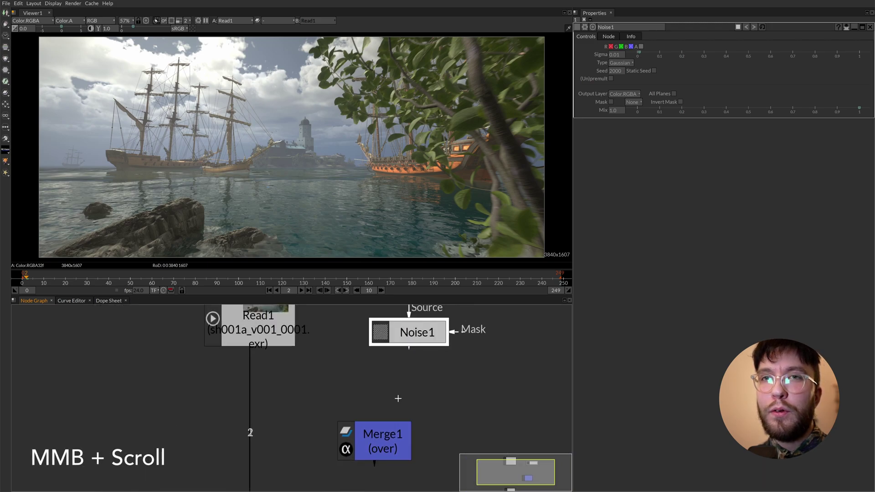
{"action": "scroll", "coordinate": [398, 398], "scroll_direction": "down", "scroll_amount": 2}
{"action": "scroll", "coordinate": [397, 397], "scroll_direction": "down", "scroll_amount": 2}
{"action": "key", "text": "f"}
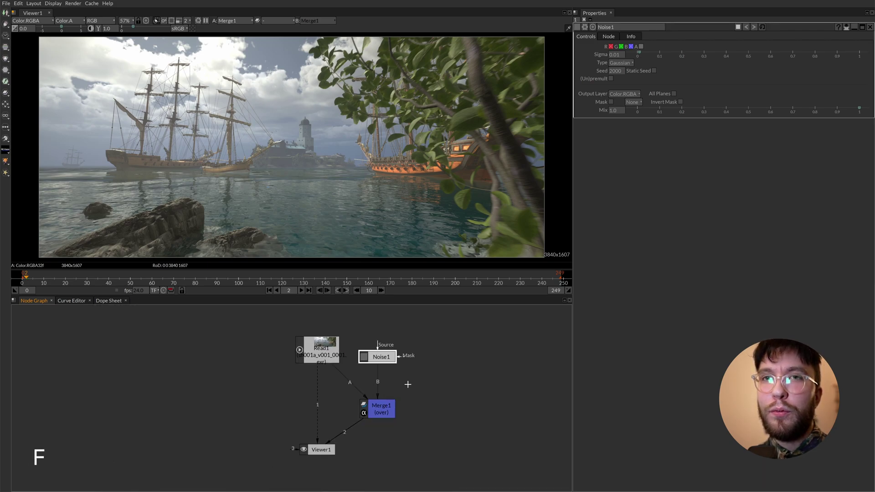
{"action": "left_click", "coordinate": [408, 385]}
{"action": "key", "text": "f"}
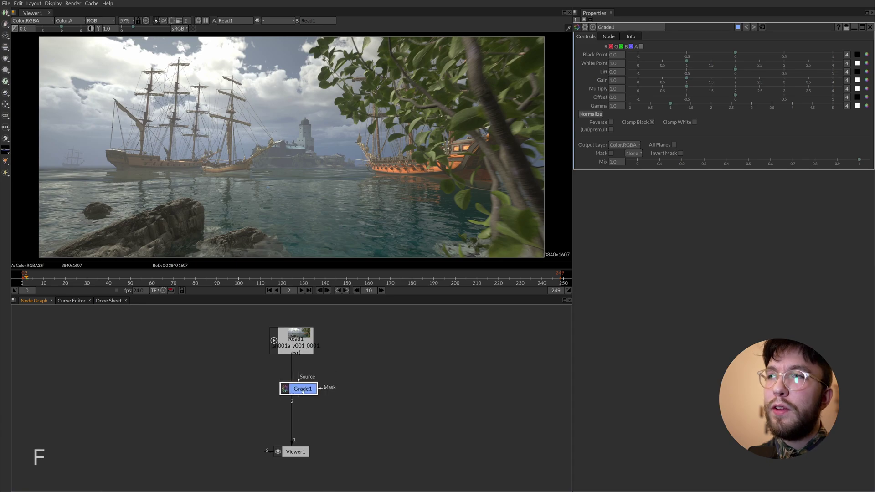
{"action": "key", "text": "Delete"}
{"action": "left_click", "coordinate": [296, 349]}
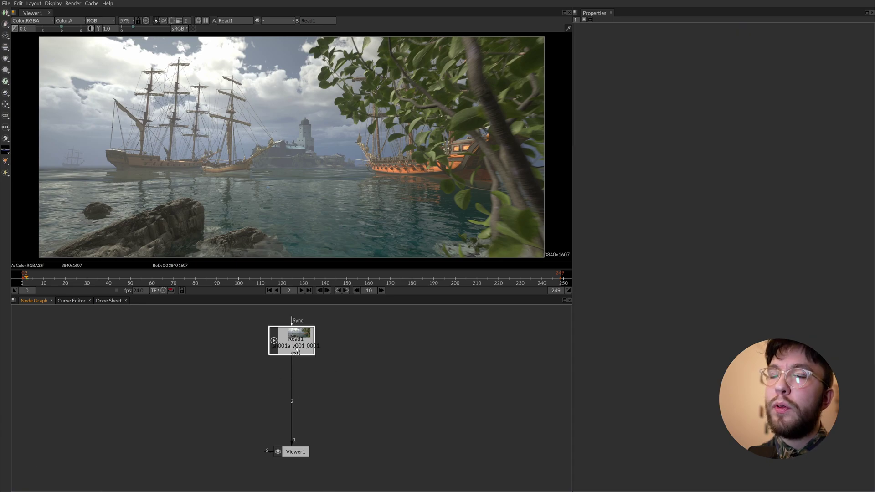
{"action": "left_click", "coordinate": [6, 67]}
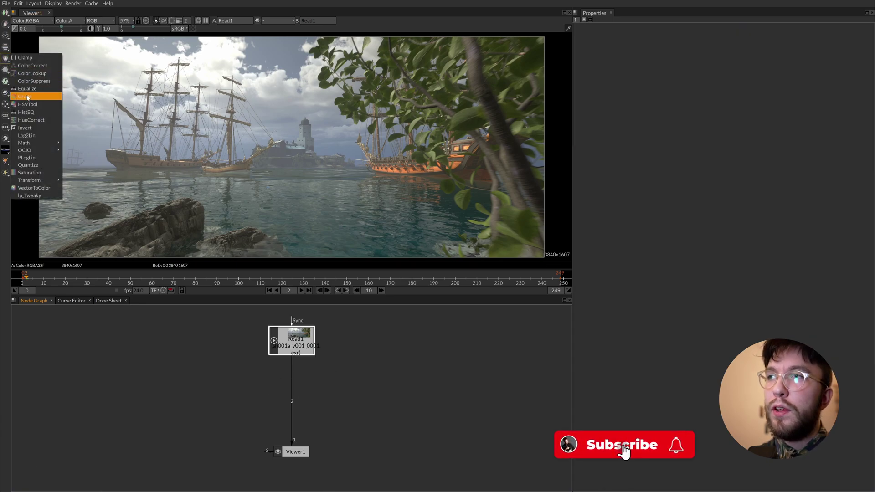
{"action": "left_click", "coordinate": [30, 96]}
{"action": "left_click_drag", "start_coordinate": [292, 367], "coordinate": [291, 383]}
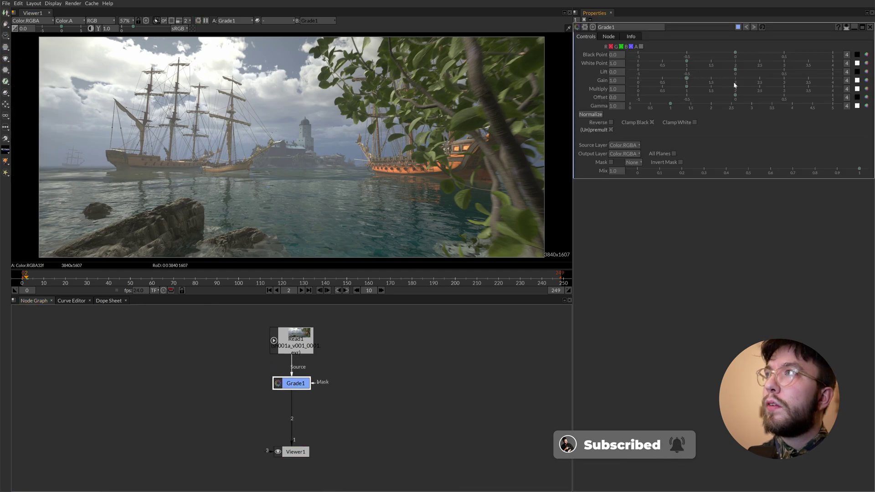
{"action": "left_click_drag", "start_coordinate": [693, 80], "coordinate": [721, 79]}
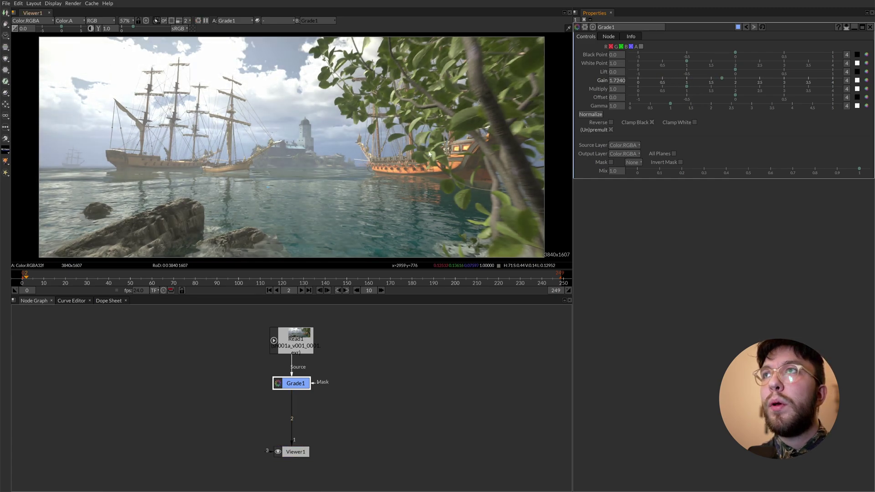
{"action": "left_click_drag", "start_coordinate": [291, 383], "coordinate": [292, 376]}
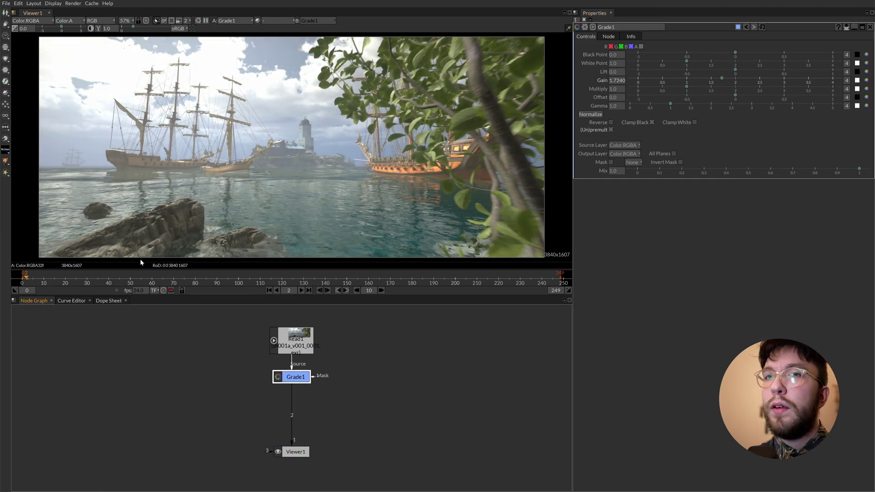
{"action": "left_click", "coordinate": [6, 72]}
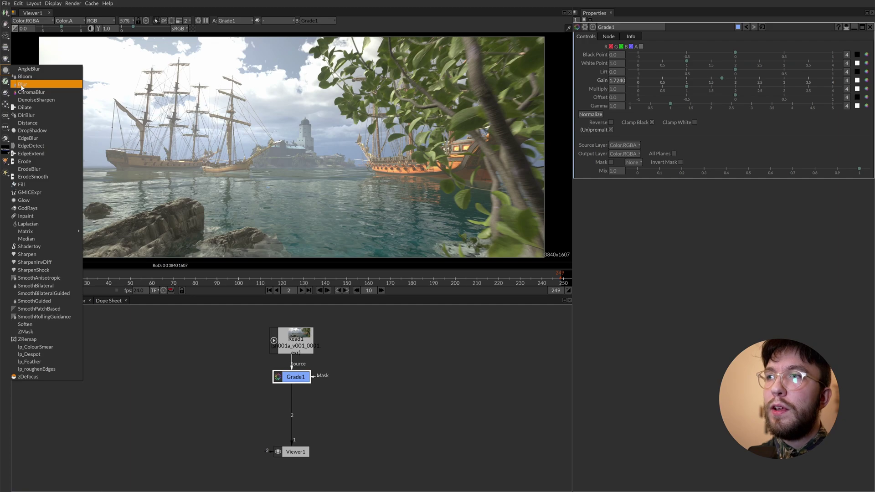
{"action": "left_click", "coordinate": [23, 84]}
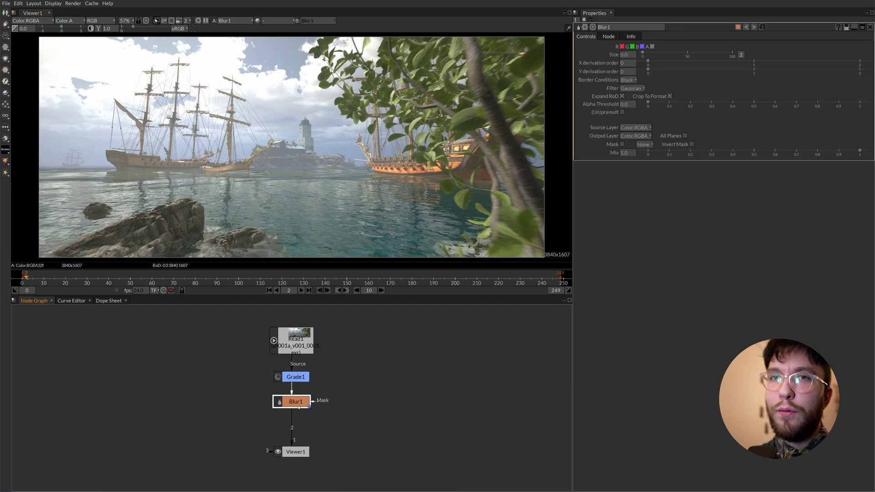
{"action": "left_click_drag", "start_coordinate": [643, 53], "coordinate": [680, 54]}
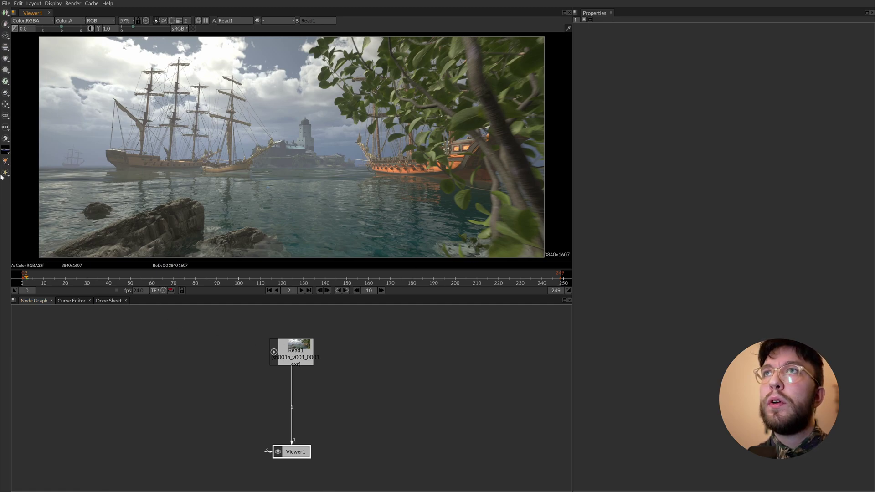
{"action": "left_click", "coordinate": [6, 59]}
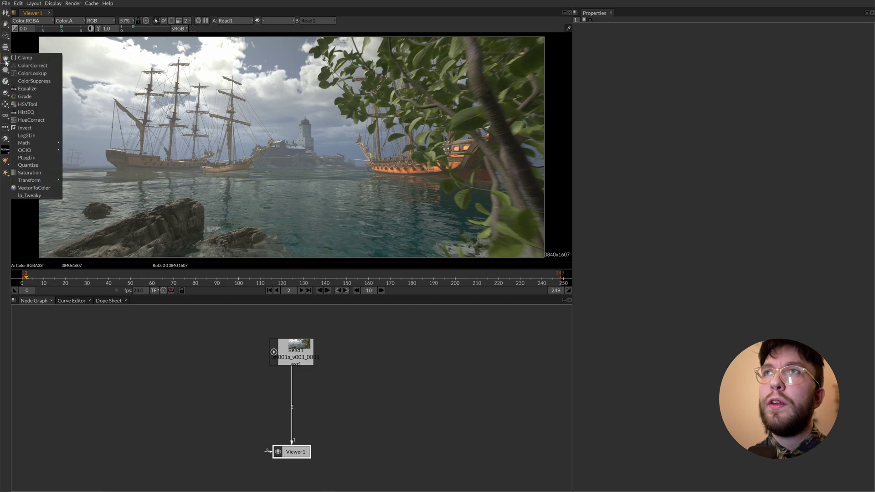
{"action": "left_click", "coordinate": [6, 61]}
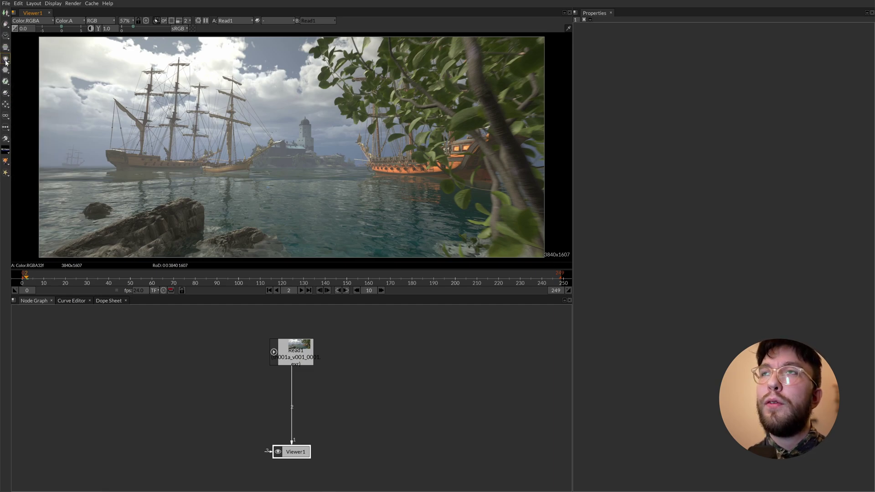
{"action": "left_click", "coordinate": [6, 105]}
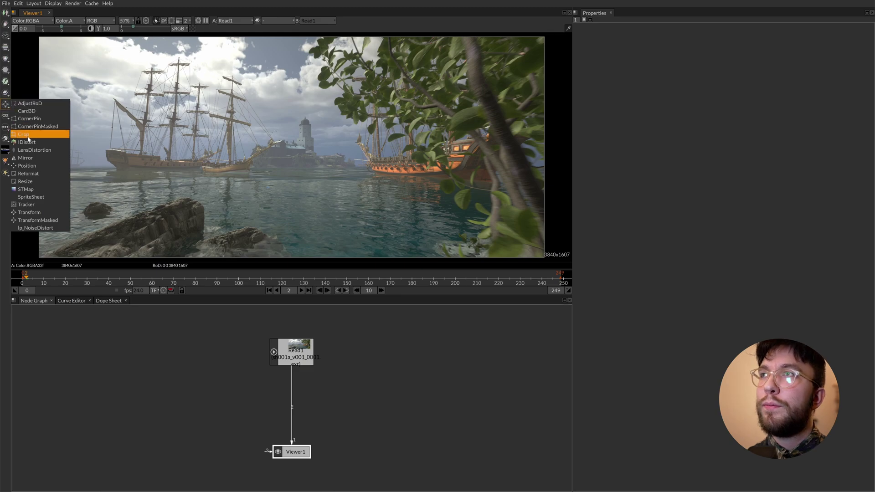
{"action": "left_click", "coordinate": [32, 212]}
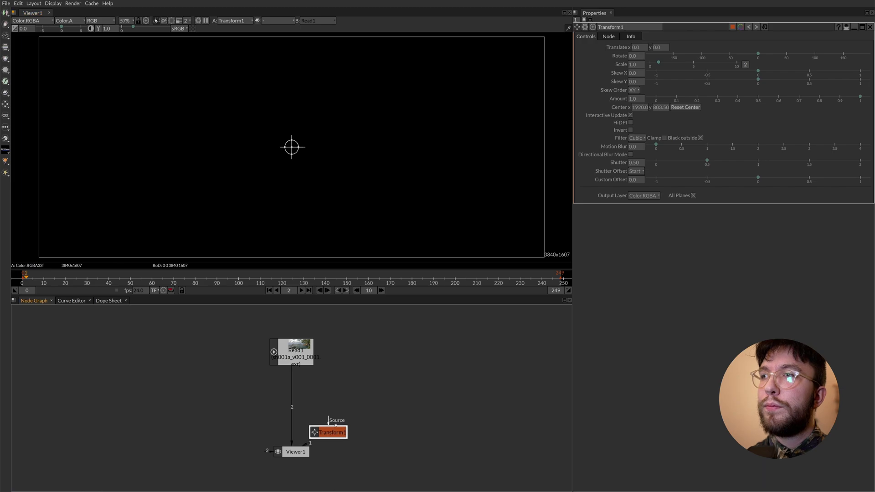
{"action": "left_click", "coordinate": [342, 385]}
{"action": "left_click_drag", "start_coordinate": [332, 390], "coordinate": [295, 355]}
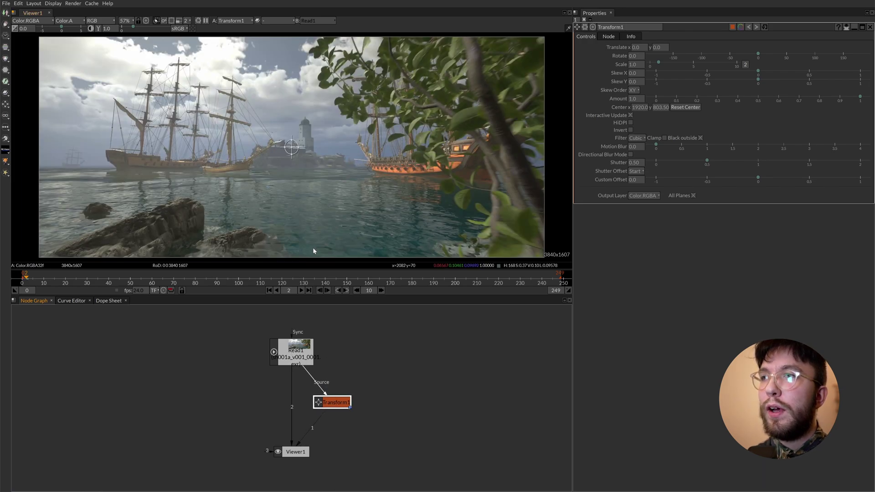
{"action": "left_click", "coordinate": [663, 64]}
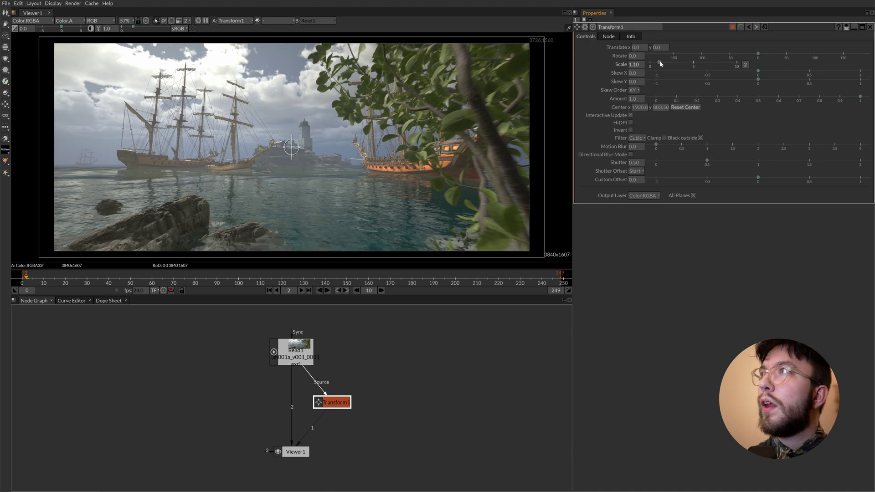
{"action": "left_click_drag", "start_coordinate": [664, 65], "coordinate": [660, 63]}
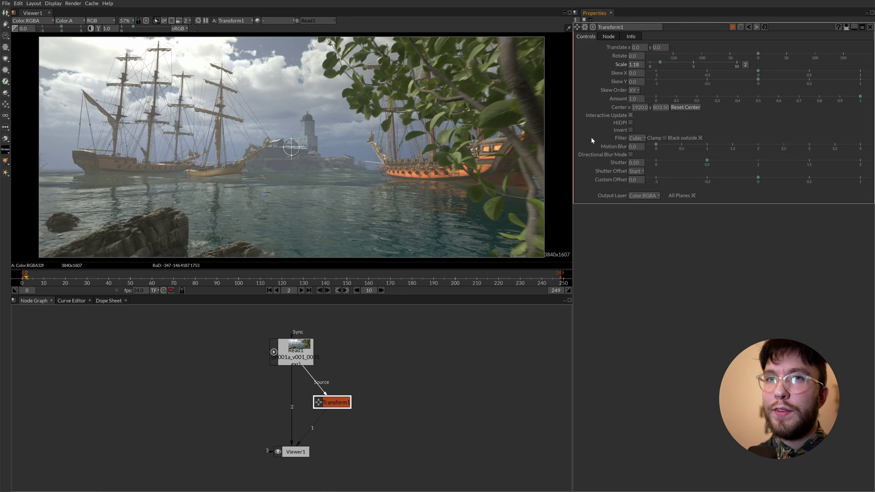
{"action": "left_click", "coordinate": [765, 27]}
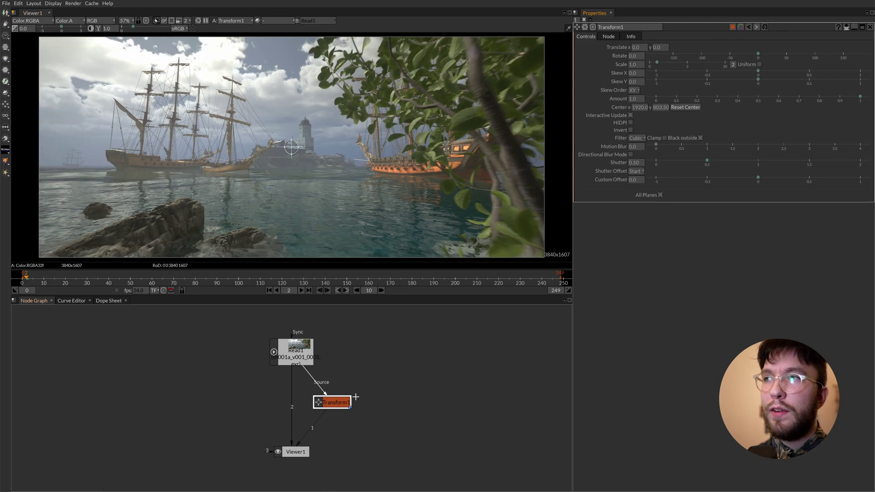
{"action": "key", "text": "Delete"}
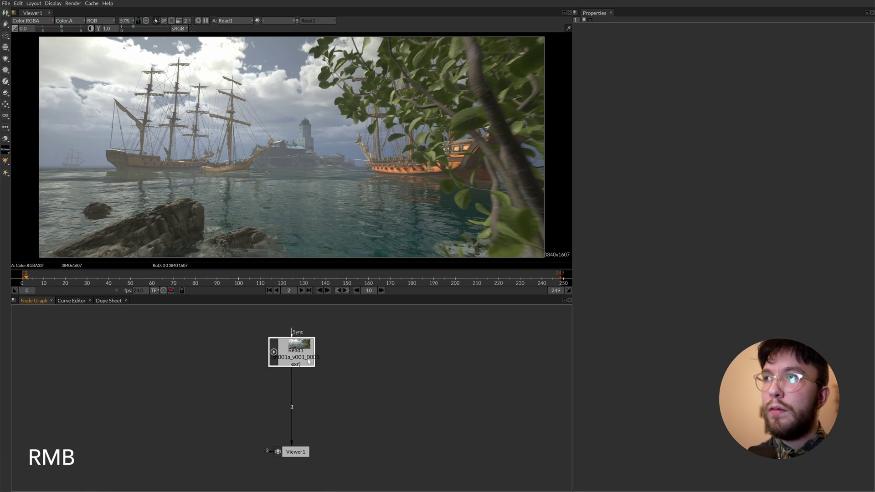
{"action": "right_click", "coordinate": [332, 369]}
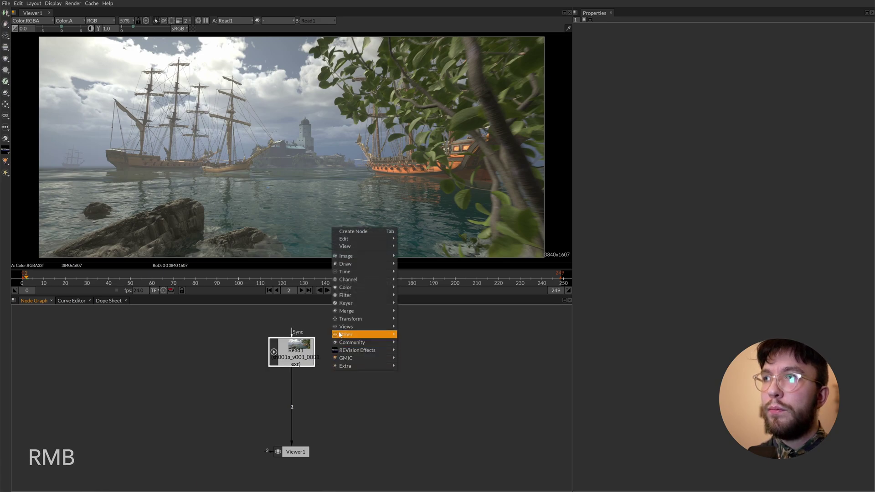
{"action": "mouse_move", "coordinate": [349, 311]}
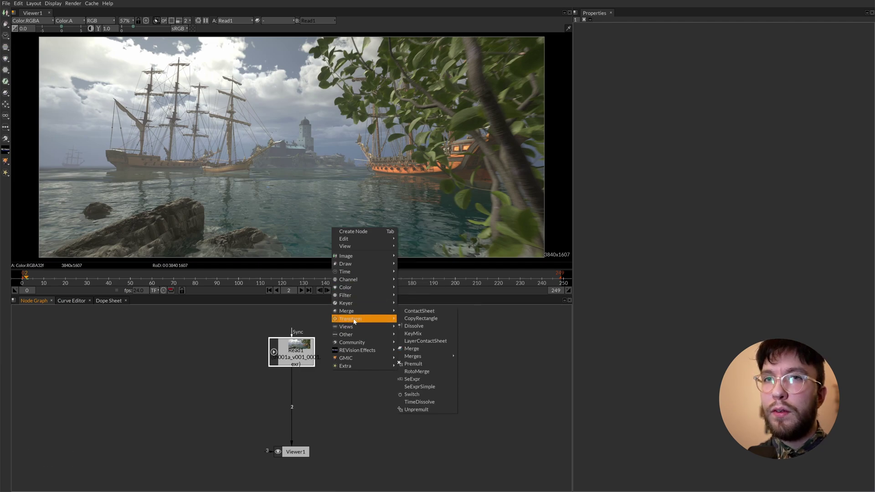
{"action": "left_click", "coordinate": [414, 428]}
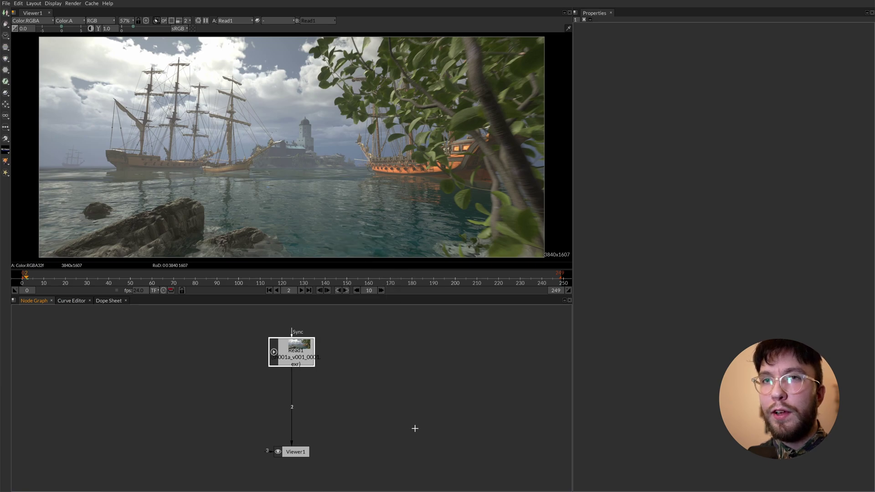
{"action": "left_click_drag", "start_coordinate": [286, 391], "coordinate": [286, 402]}
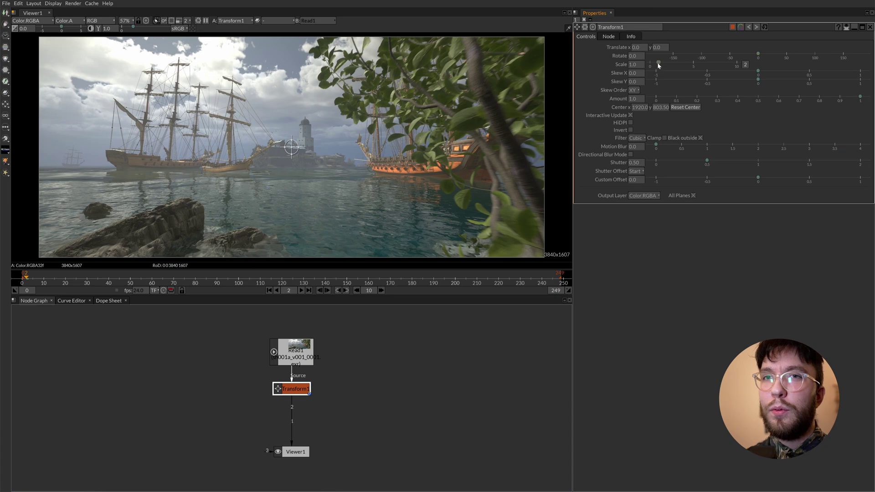
{"action": "left_click_drag", "start_coordinate": [657, 62], "coordinate": [661, 64]}
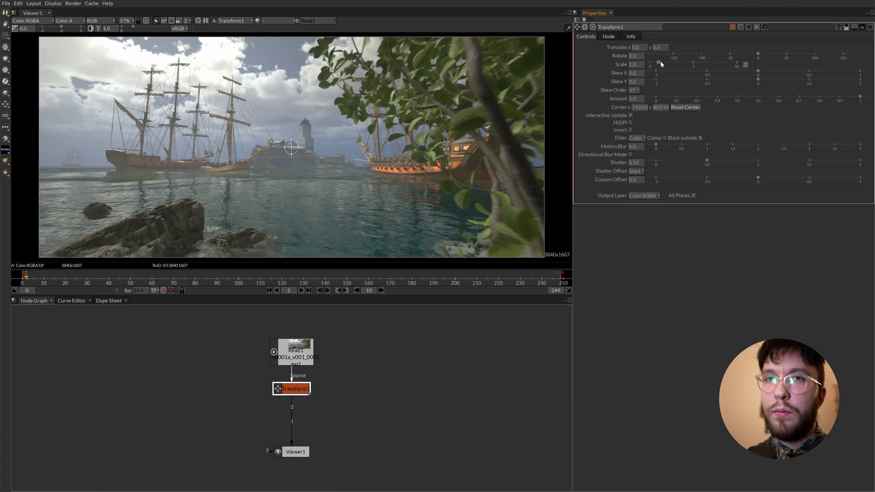
{"action": "left_click", "coordinate": [288, 390]}
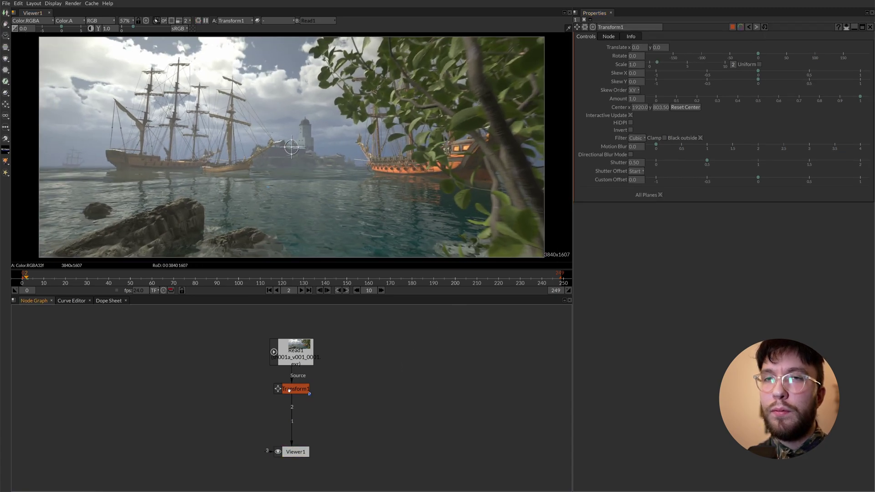
{"action": "key", "text": "Delete"}
{"action": "left_click", "coordinate": [302, 356]}
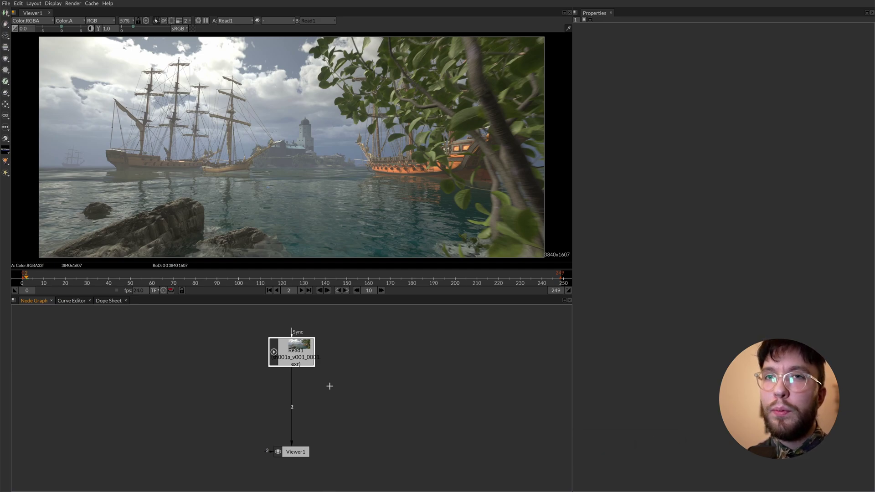
- Add a Transform node from the search box and position it under Read1
{"action": "key", "text": "Tab"}
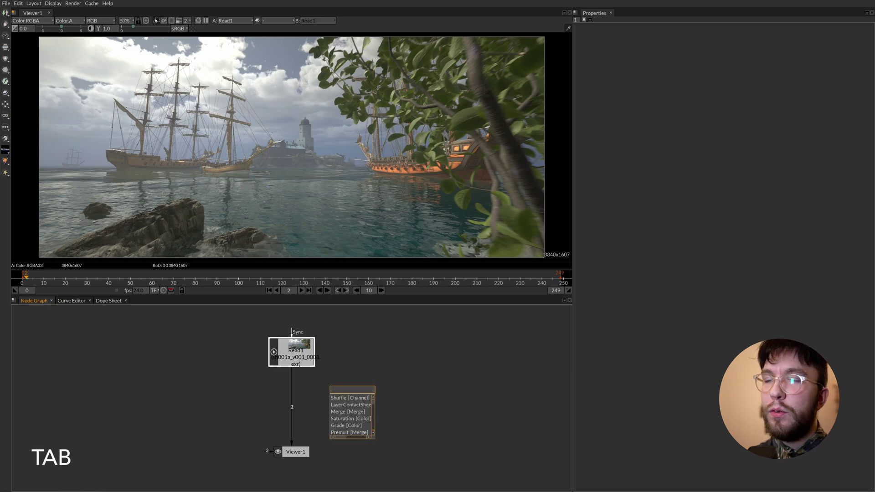
{"action": "type", "text": "transform"}
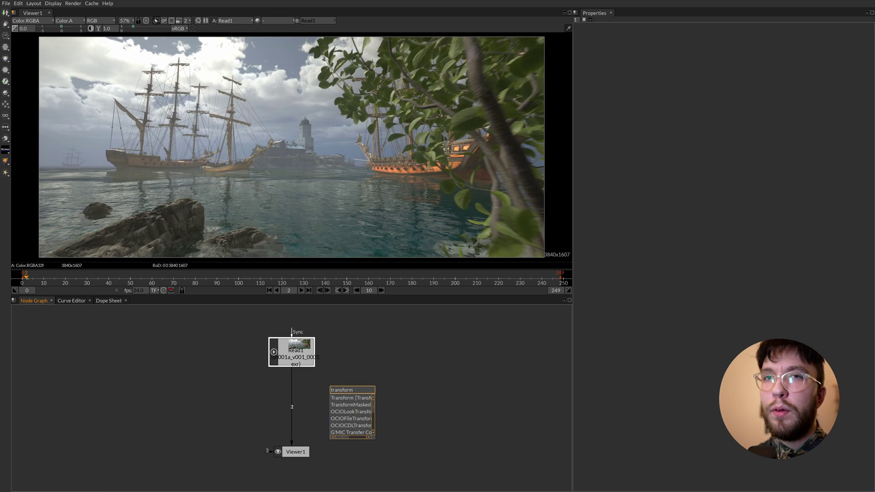
{"action": "left_click", "coordinate": [342, 398]}
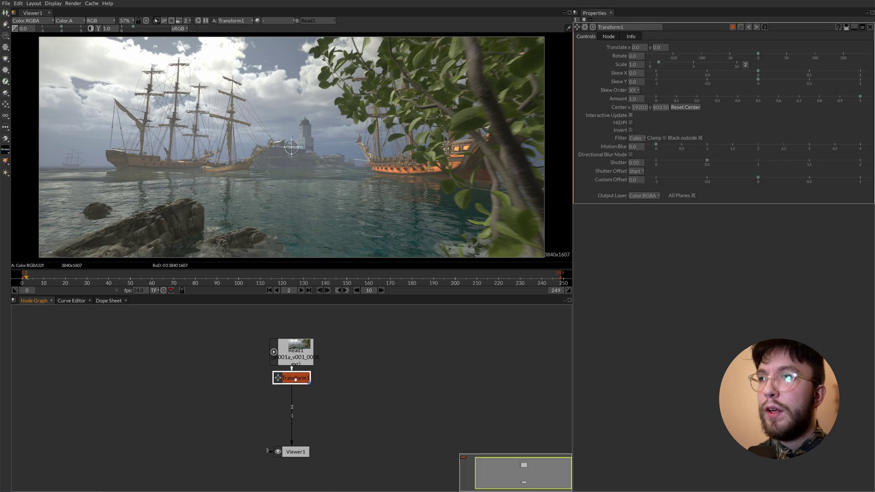
{"action": "left_click_drag", "start_coordinate": [295, 379], "coordinate": [295, 390]}
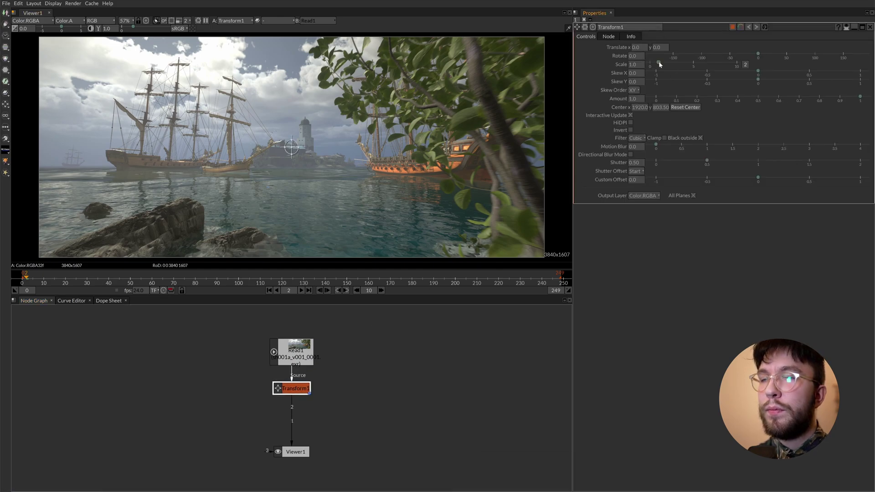
- Scale the image to 1.21, then reset the Transform settings to defaults
{"action": "left_click_drag", "start_coordinate": [659, 62], "coordinate": [658, 63]}
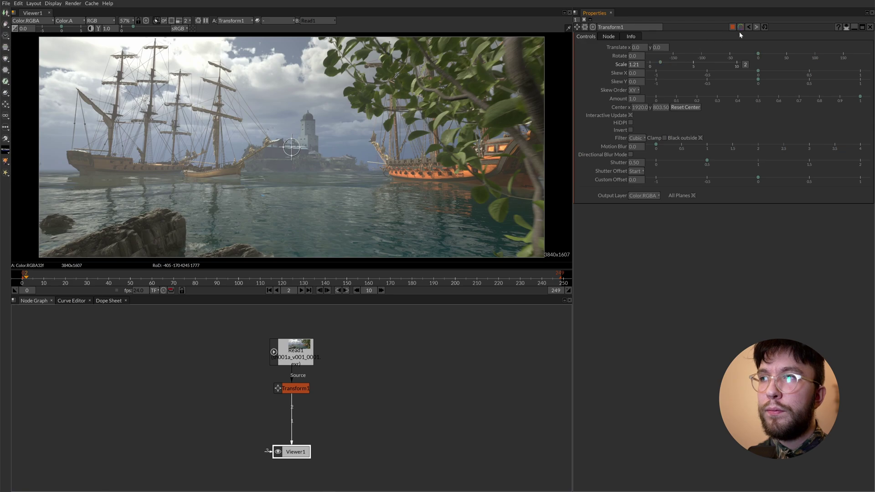
{"action": "left_click", "coordinate": [764, 27]}
{"action": "left_click", "coordinate": [294, 392]}
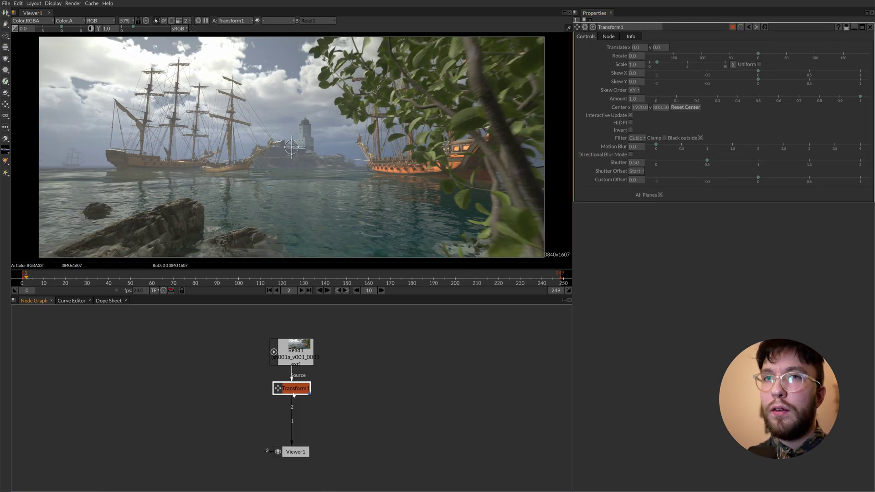
- Delete the Transform node and insert a new Transform after Read1
{"action": "key", "text": "Delete"}
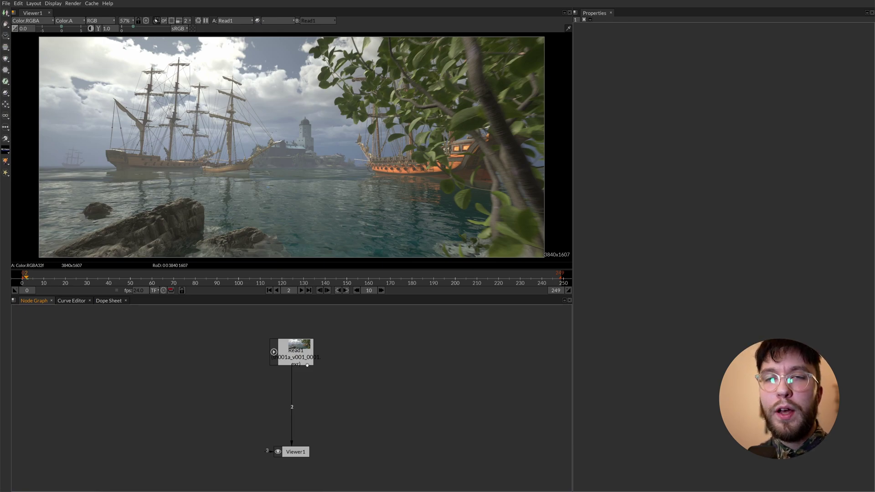
{"action": "key", "text": "t"}
{"action": "left_click", "coordinate": [305, 357]}
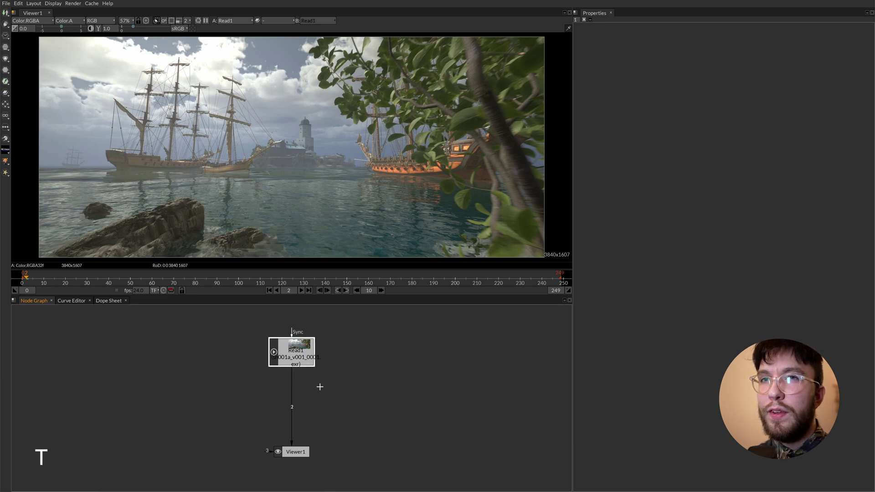
{"action": "key", "text": "t"}
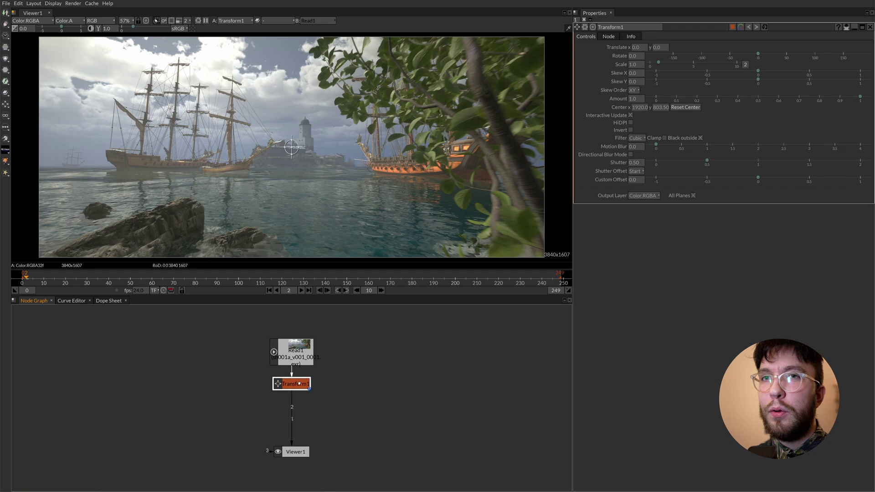
- Scale the clip to 1.39, then 1.18, then reset the scale to 1.0
{"action": "left_click", "coordinate": [642, 81]}
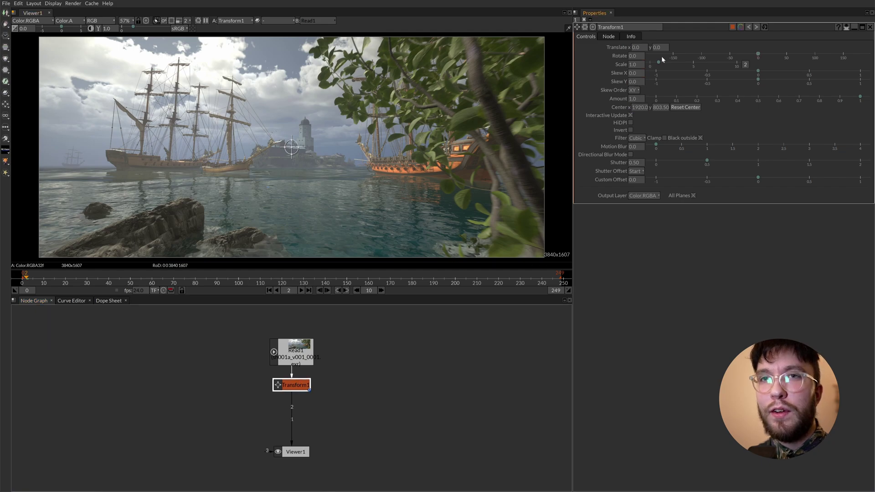
{"action": "left_click", "coordinate": [662, 64]}
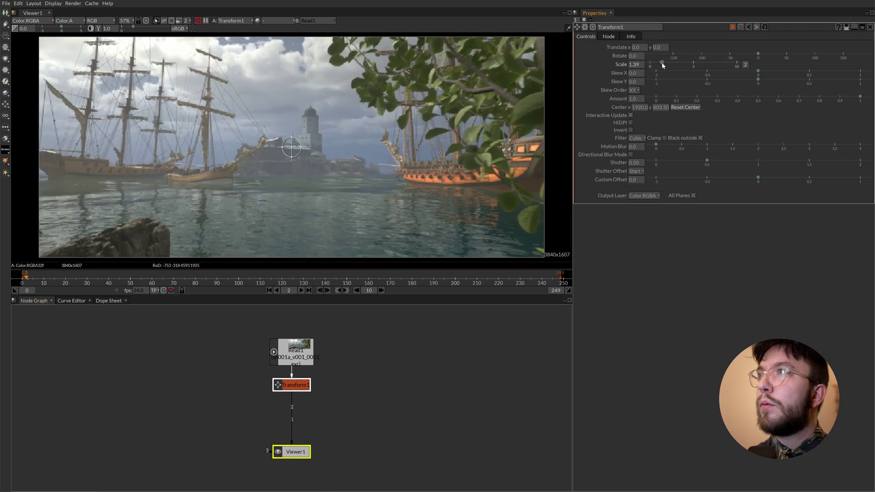
{"action": "left_click_drag", "start_coordinate": [663, 65], "coordinate": [659, 68]}
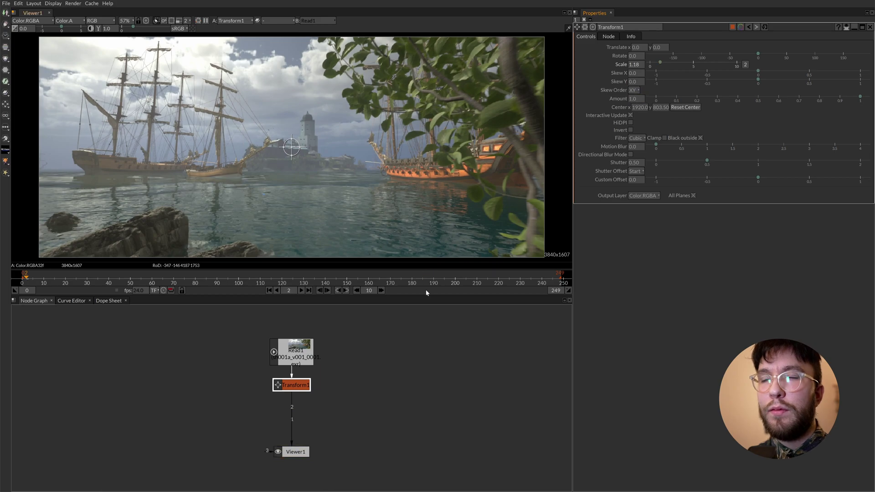
{"action": "left_click", "coordinate": [764, 27]}
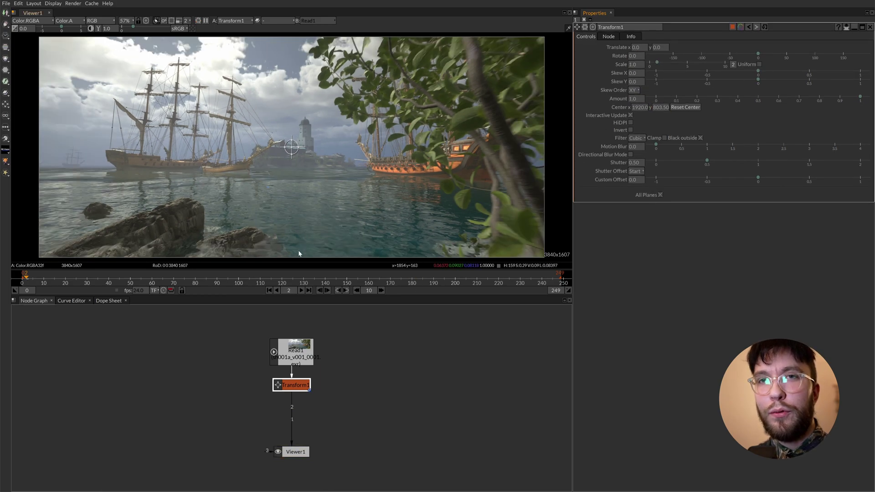
- Select Transform1 in the graph and delete it
{"action": "left_click", "coordinate": [329, 377]}
{"action": "left_click", "coordinate": [279, 386]}
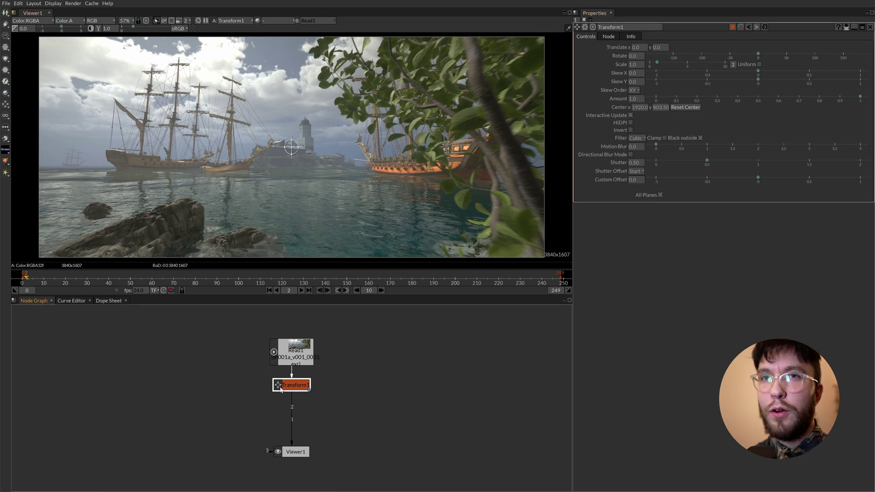
{"action": "key", "text": "Delete"}
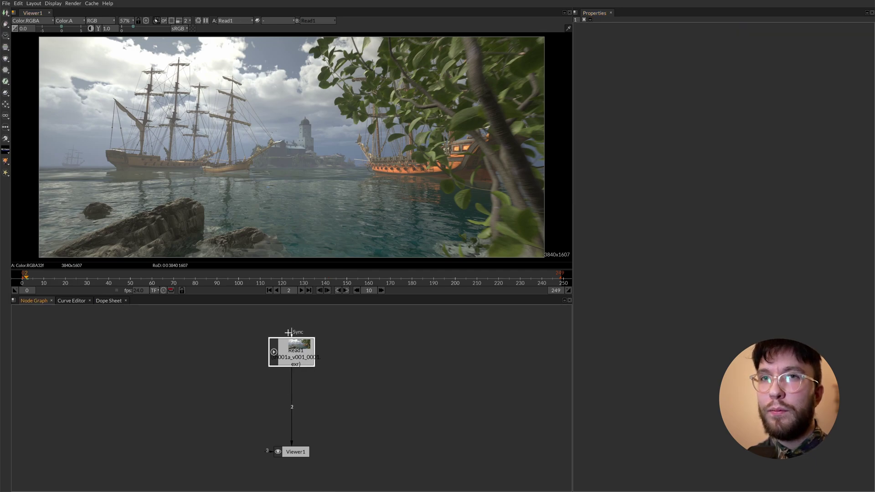
- Create a new Merge node with M and nudge it left and down
{"action": "left_click", "coordinate": [391, 383]}
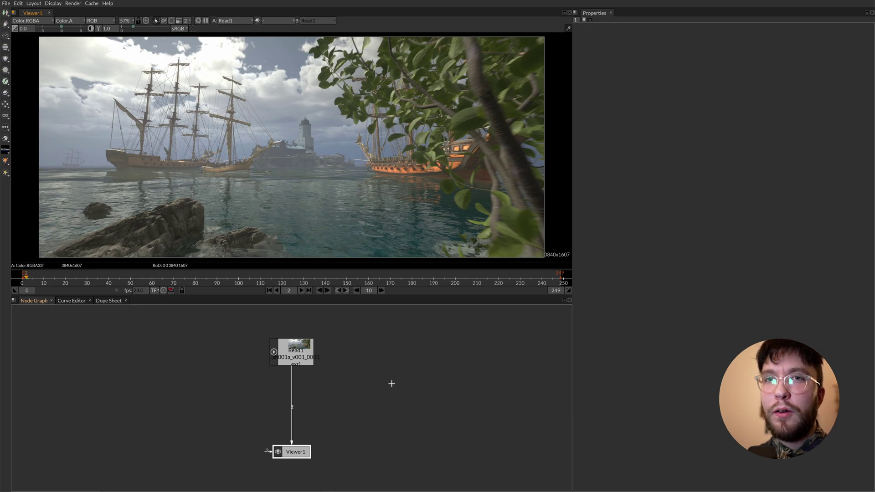
{"action": "left_click", "coordinate": [361, 385]}
{"action": "key", "text": "m"}
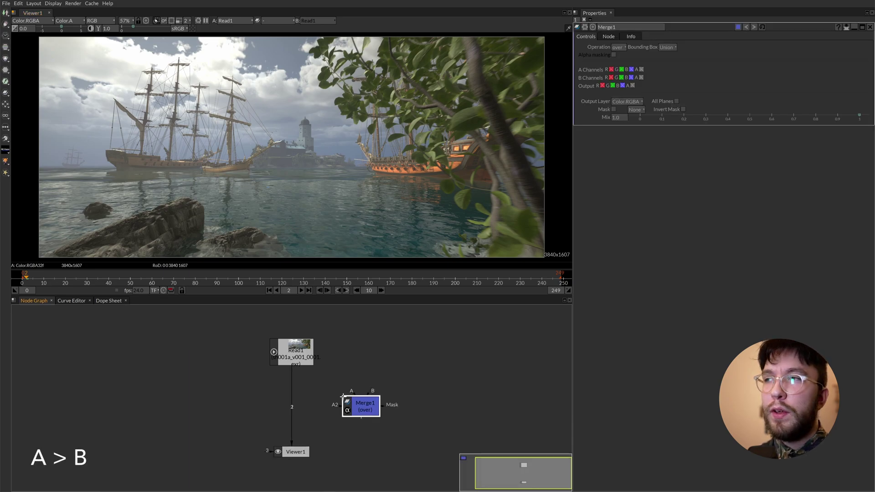
{"action": "left_click_drag", "start_coordinate": [359, 405], "coordinate": [350, 410]}
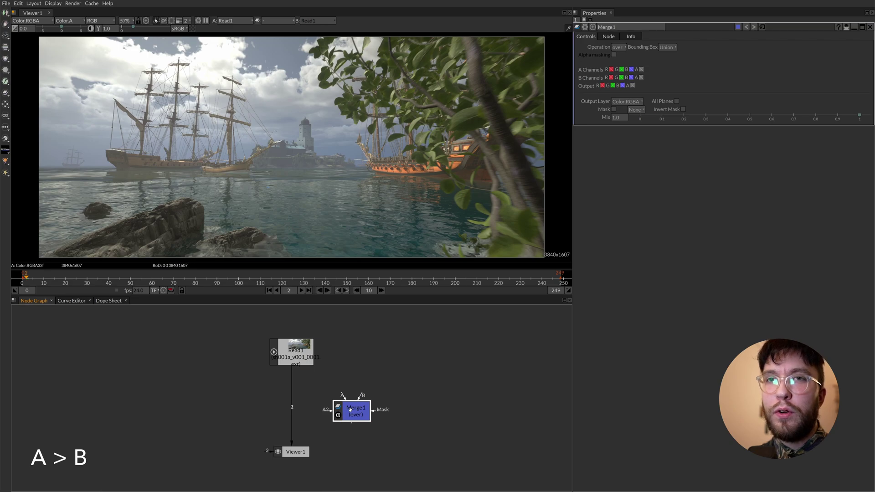
- Add a Noise node from the generator nodes menu
{"action": "left_click", "coordinate": [308, 360]}
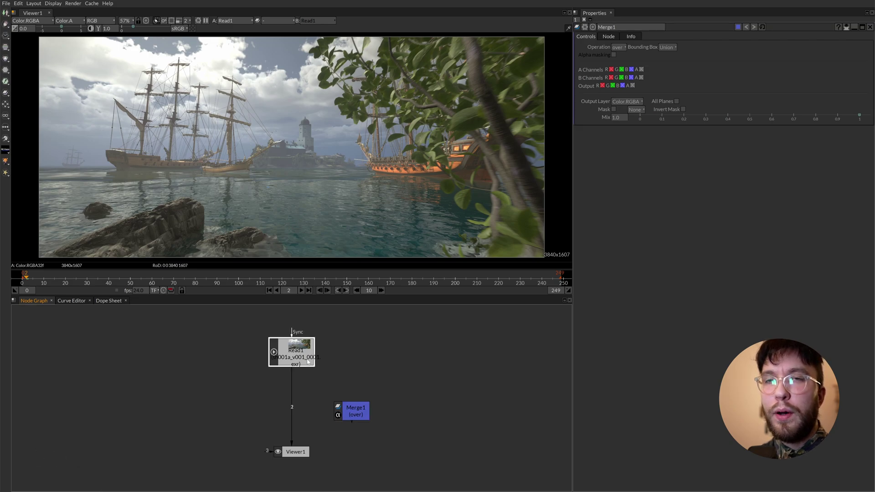
{"action": "left_click", "coordinate": [371, 349]}
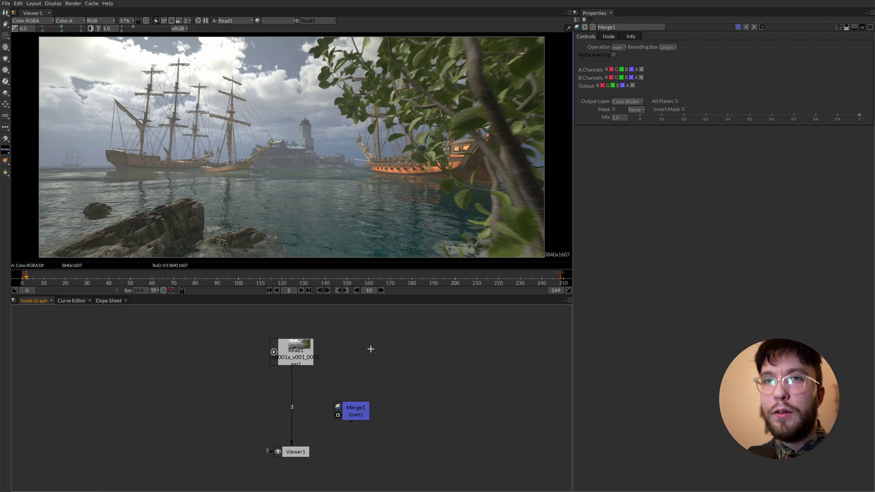
{"action": "left_click", "coordinate": [354, 416]}
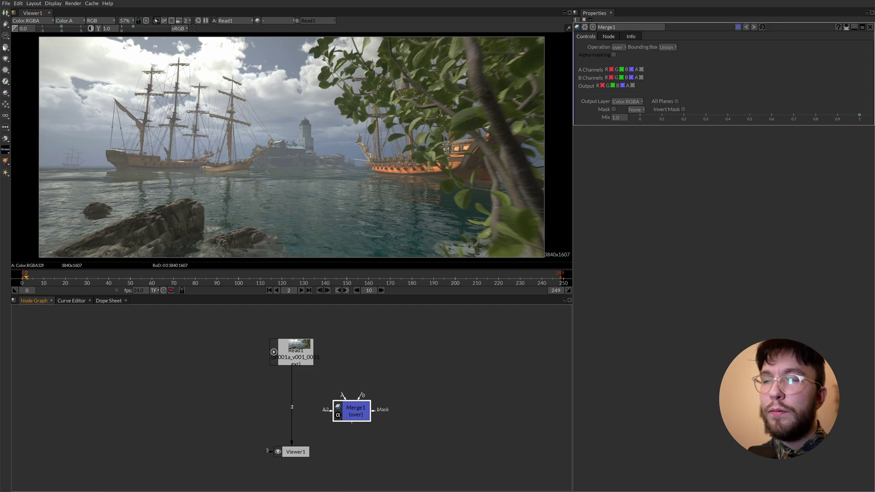
{"action": "left_click", "coordinate": [4, 22]}
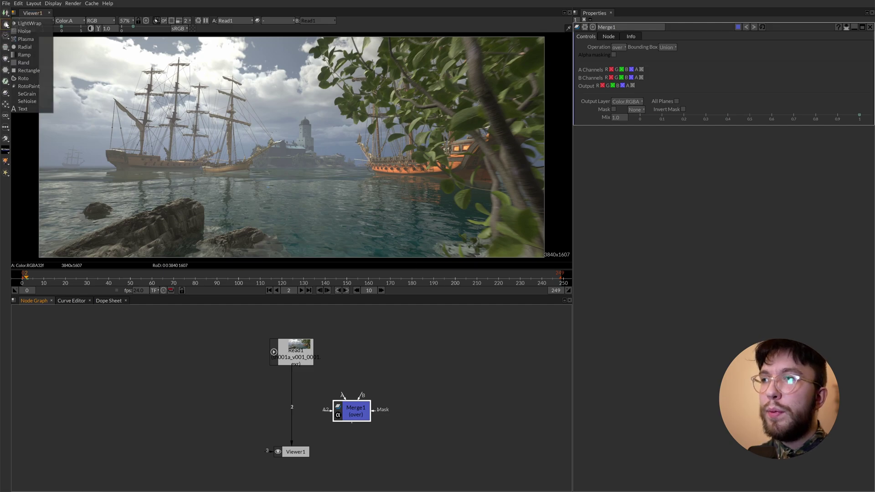
{"action": "left_click", "coordinate": [27, 41]}
- Connect Merge1's A input to Read1 and B input to Noise1, then select Merge1
{"action": "left_click", "coordinate": [388, 426]}
{"action": "left_click_drag", "start_coordinate": [369, 405], "coordinate": [306, 350]}
{"action": "left_click_drag", "start_coordinate": [395, 405], "coordinate": [388, 354]}
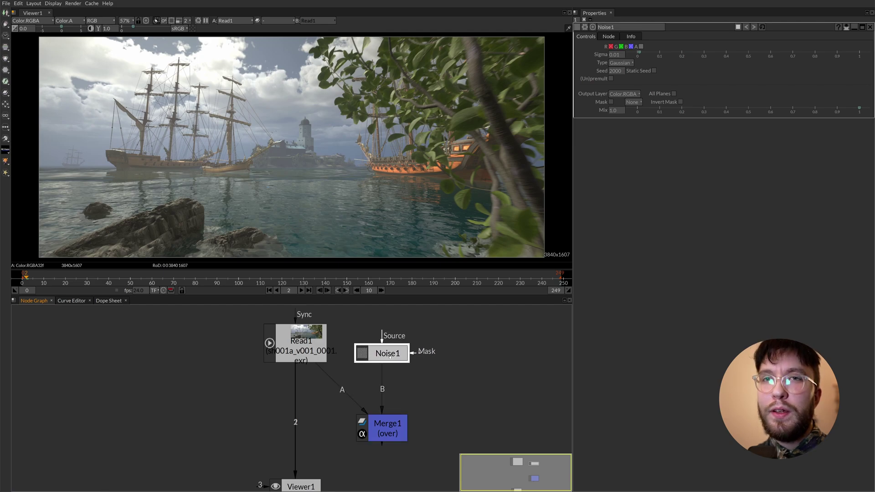
{"action": "left_click", "coordinate": [427, 388]}
{"action": "left_click_drag", "start_coordinate": [423, 402], "coordinate": [404, 405]}
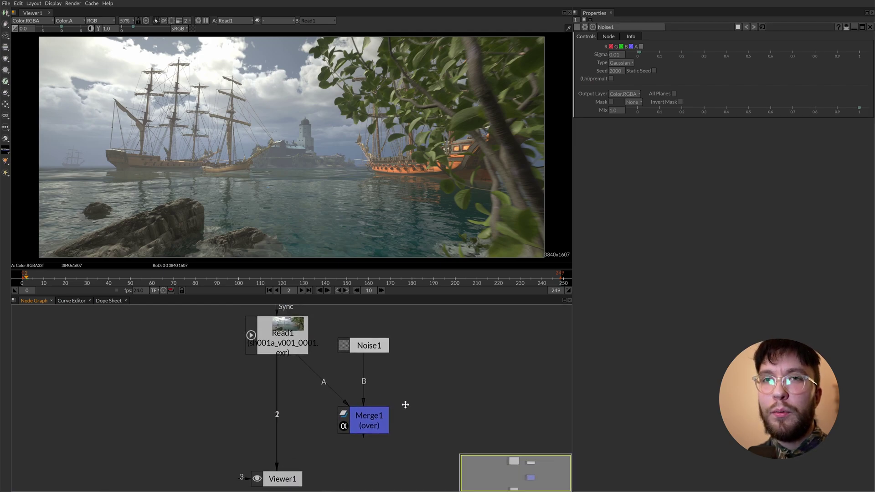
{"action": "left_click", "coordinate": [371, 425]}
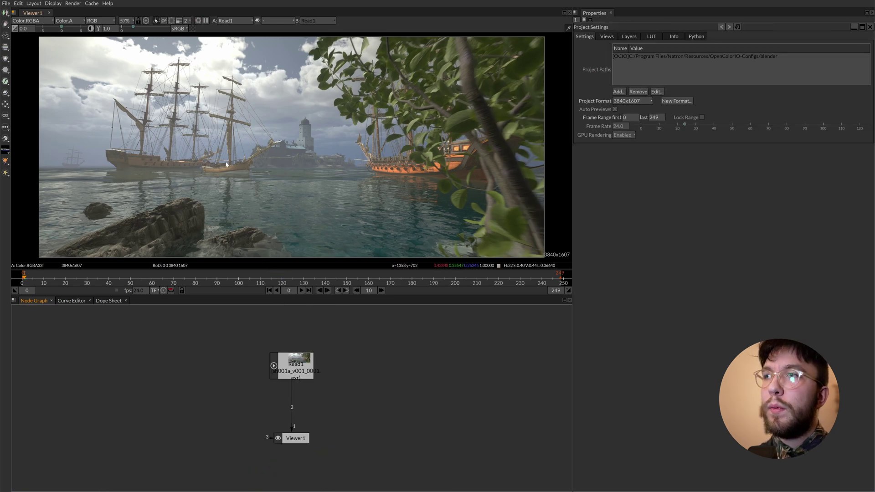
- Zoom the viewer out and in, scrub to frame 73, then jump to frames 24 and 16
{"action": "scroll", "coordinate": [284, 166], "scroll_direction": "down", "scroll_amount": 3}
{"action": "scroll", "coordinate": [286, 169], "scroll_direction": "up", "scroll_amount": 3}
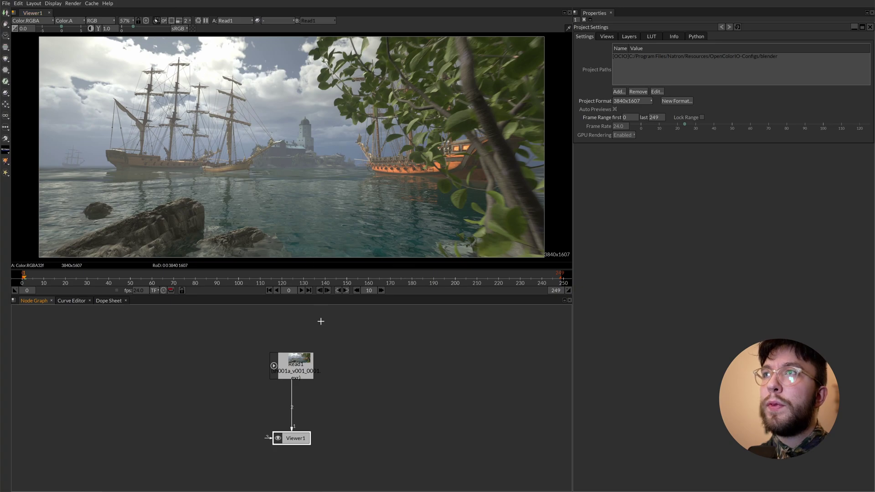
{"action": "left_click", "coordinate": [308, 369]}
{"action": "scroll", "coordinate": [296, 165], "scroll_direction": "down", "scroll_amount": 3}
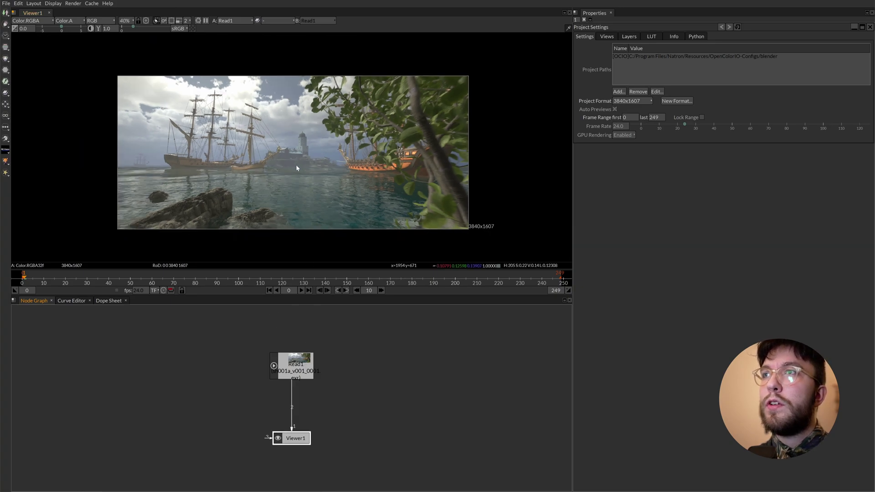
{"action": "scroll", "coordinate": [286, 166], "scroll_direction": "up", "scroll_amount": 3}
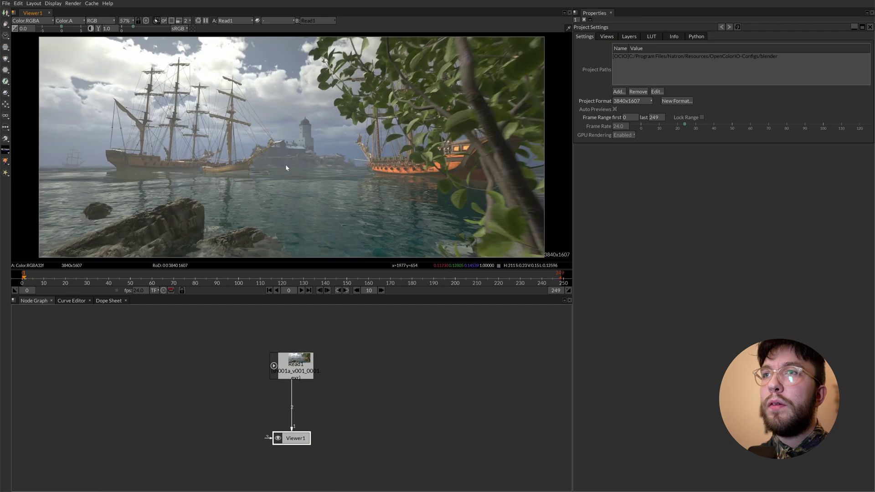
{"action": "left_click_drag", "start_coordinate": [24, 277], "coordinate": [180, 277]}
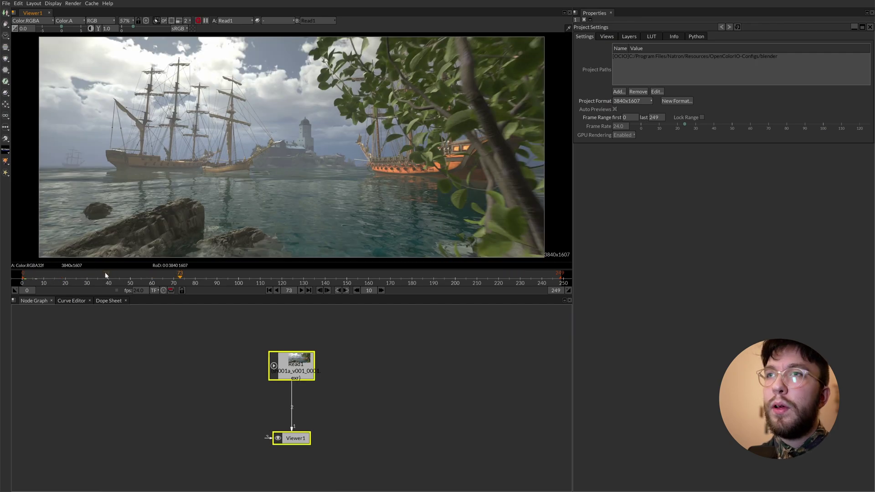
{"action": "left_click", "coordinate": [74, 276]}
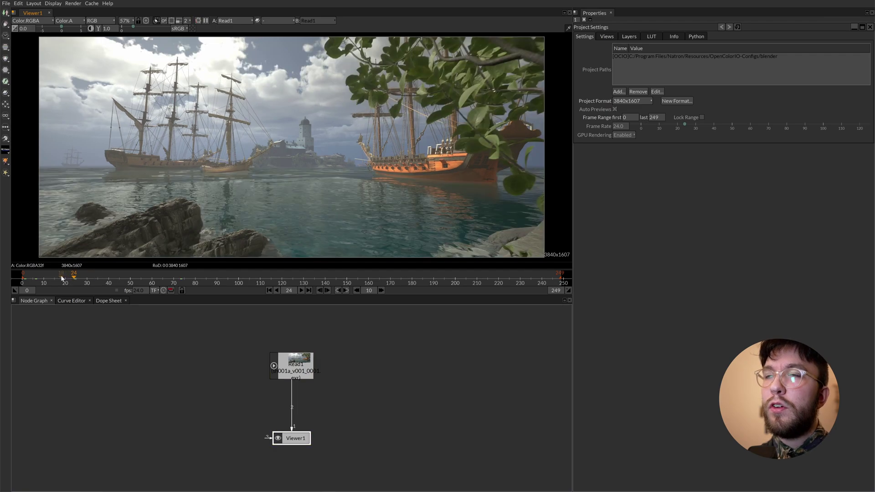
{"action": "left_click", "coordinate": [57, 277]}
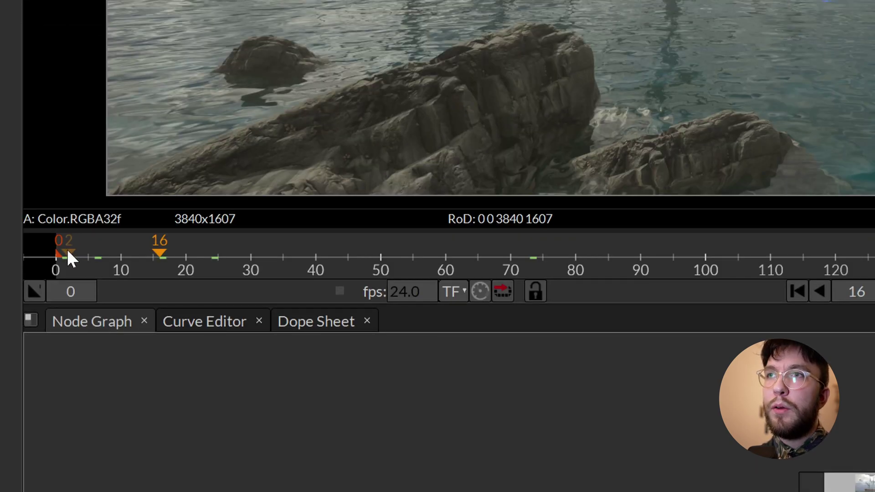
- Go to frame 2 and check the viewer's A and B inputs, keeping Read1 as A
{"action": "left_click", "coordinate": [66, 253]}
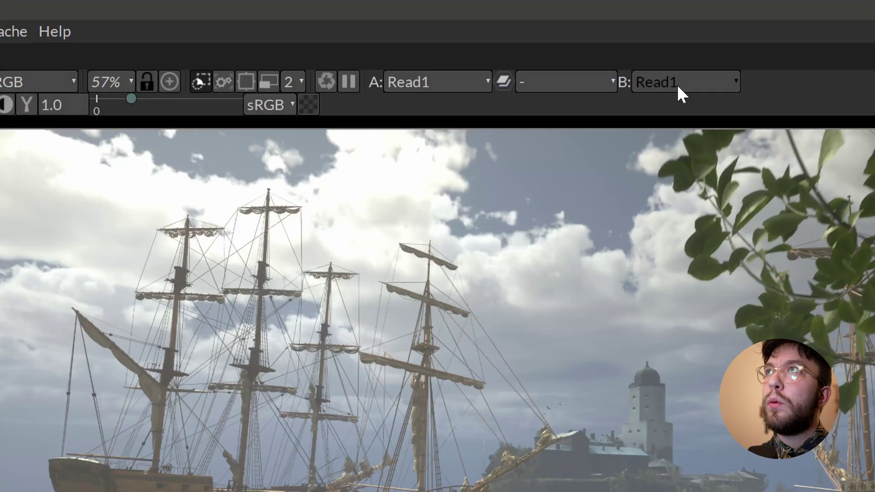
{"action": "left_click", "coordinate": [314, 21]}
{"action": "left_click", "coordinate": [237, 21]}
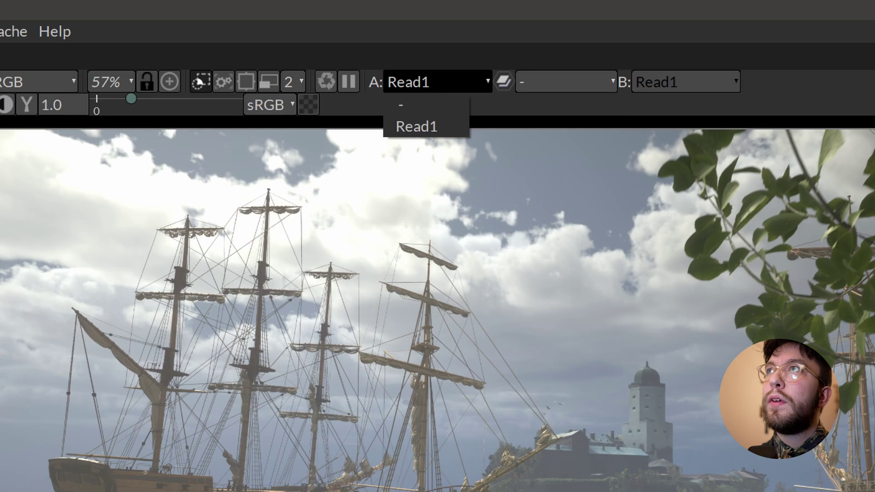
{"action": "left_click", "coordinate": [444, 81]}
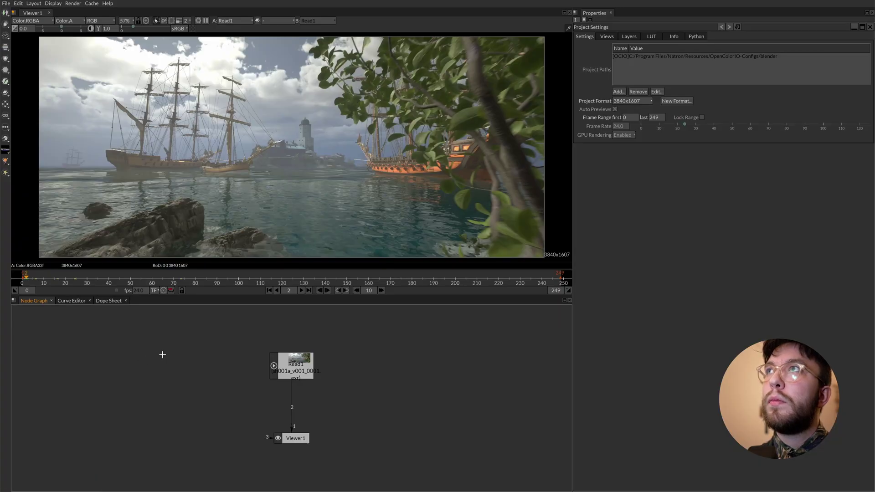